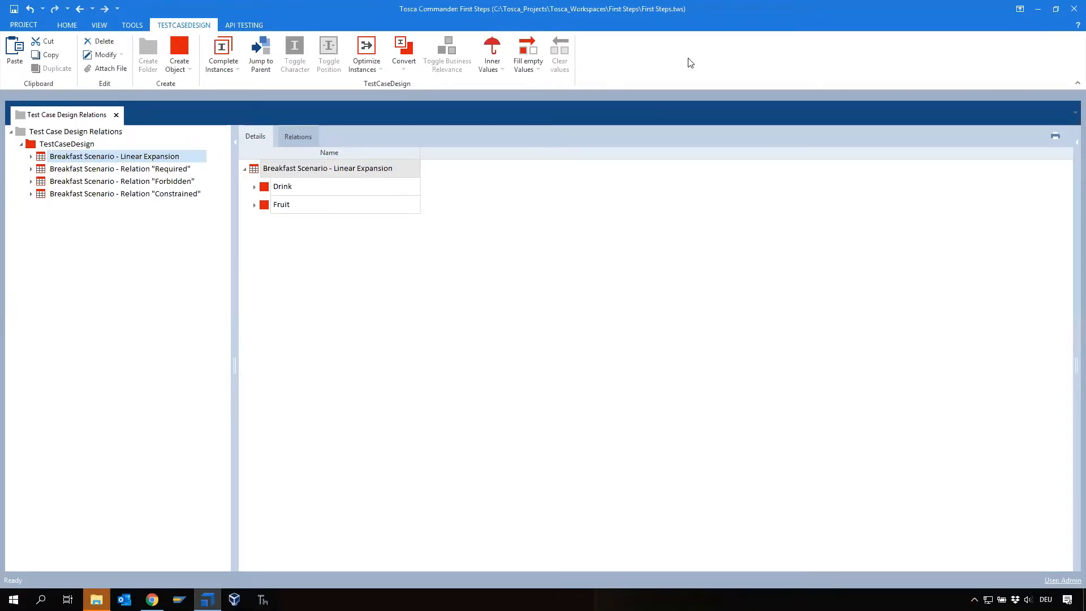
Generate instances for the Breakfast Scenario - Linear Expansion sheet using Linear expansion, and check the instances under Drink
right_click(256, 173)
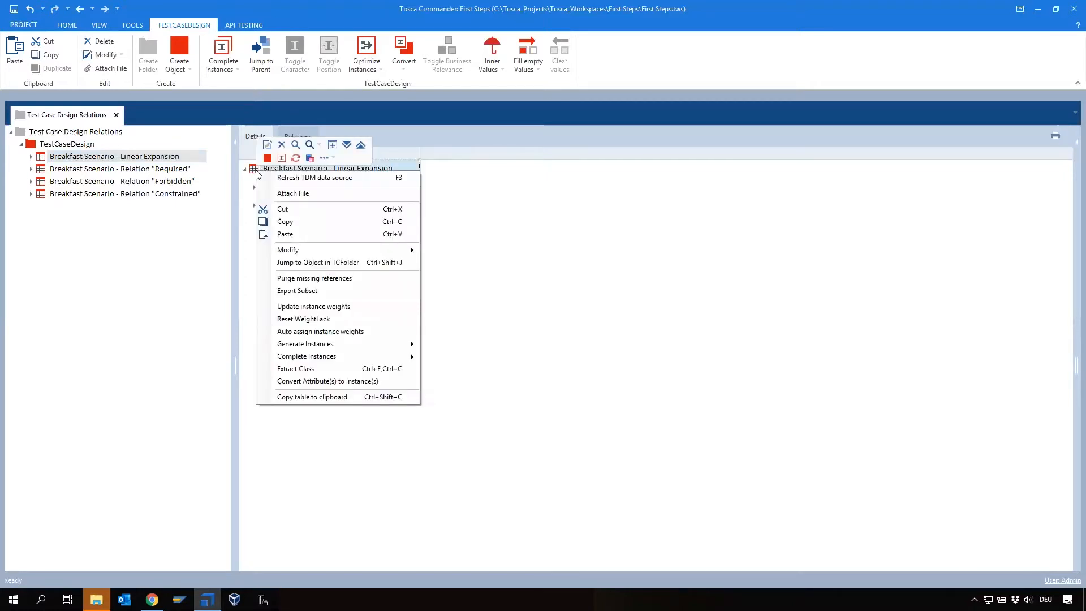
mouse_move(398, 347)
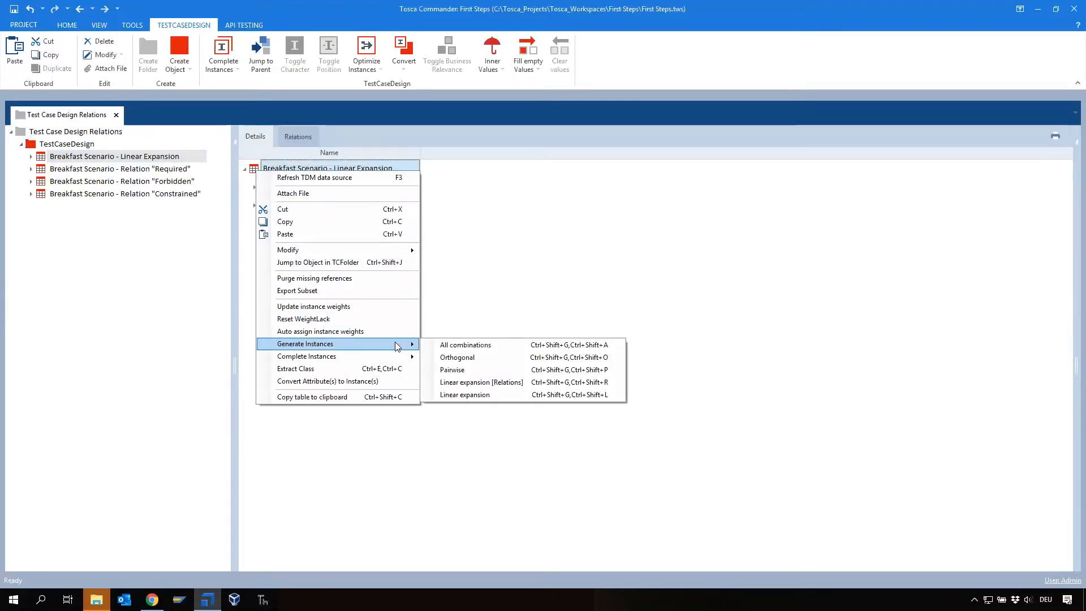
click(502, 395)
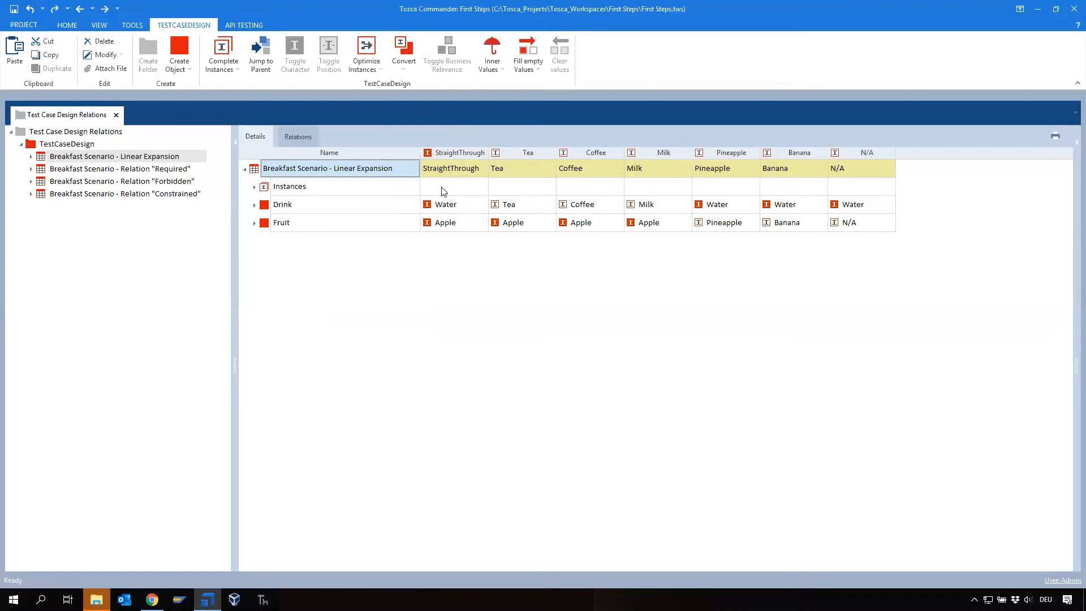
mouse_move(444, 191)
click(537, 204)
click(254, 205)
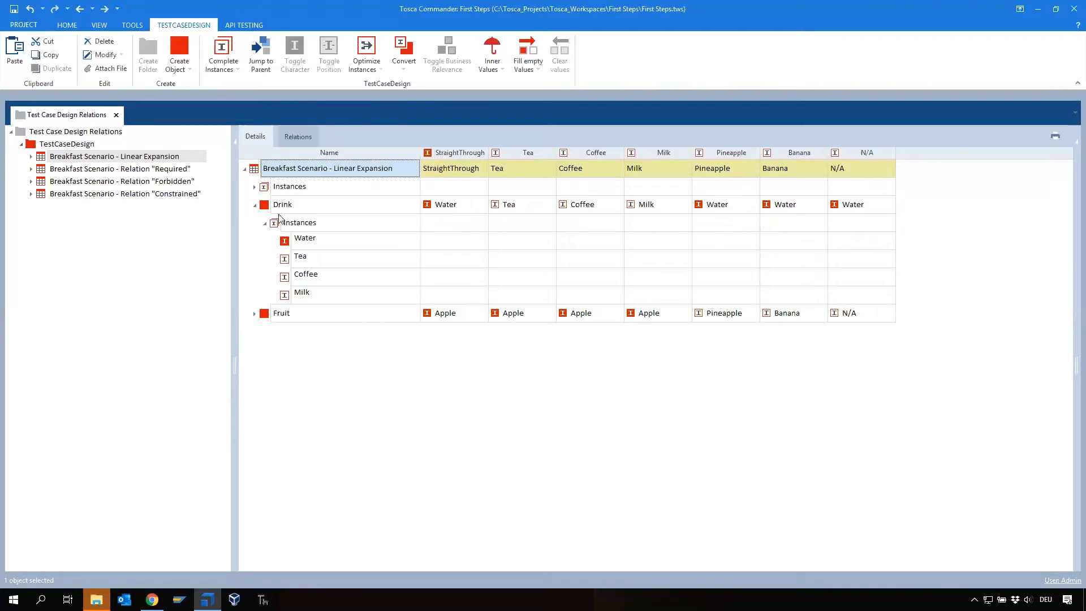
click(255, 205)
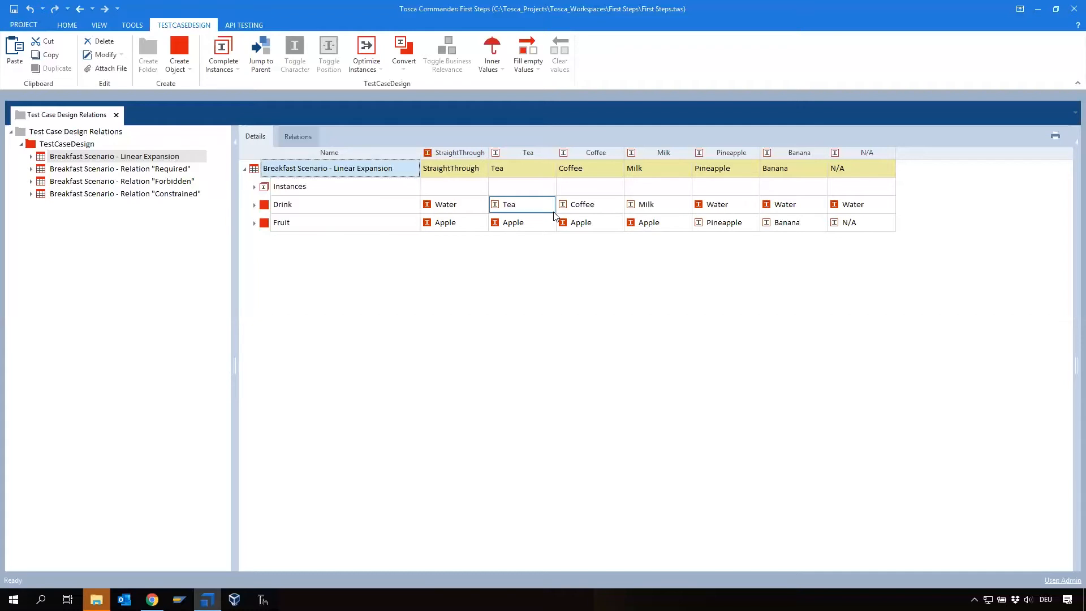
Add a relation of type Required to the Breakfast Scenario - Relation "Required" sheet
click(44, 172)
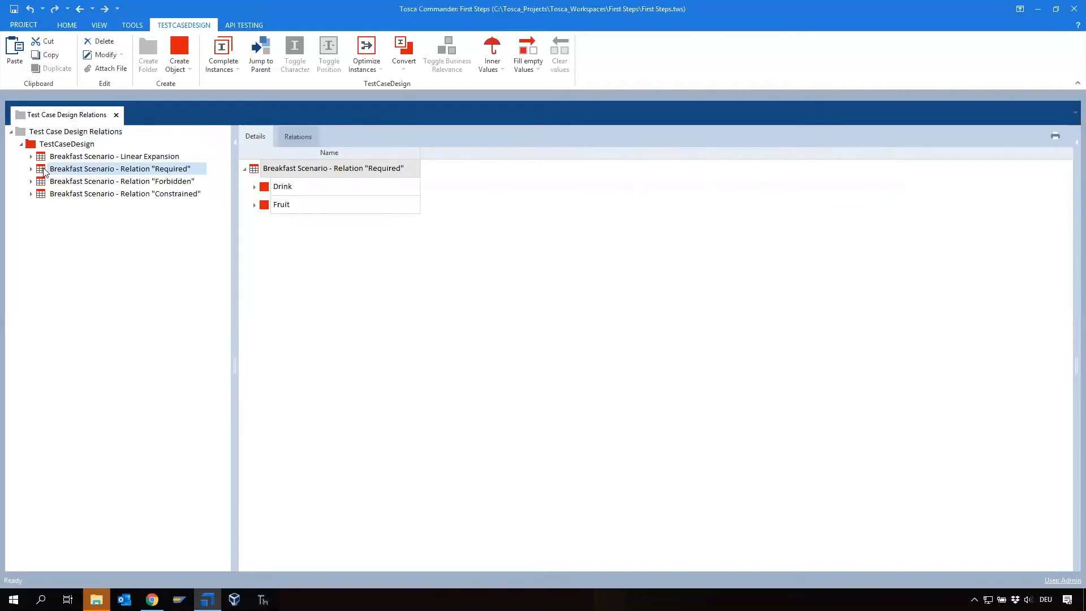
click(254, 171)
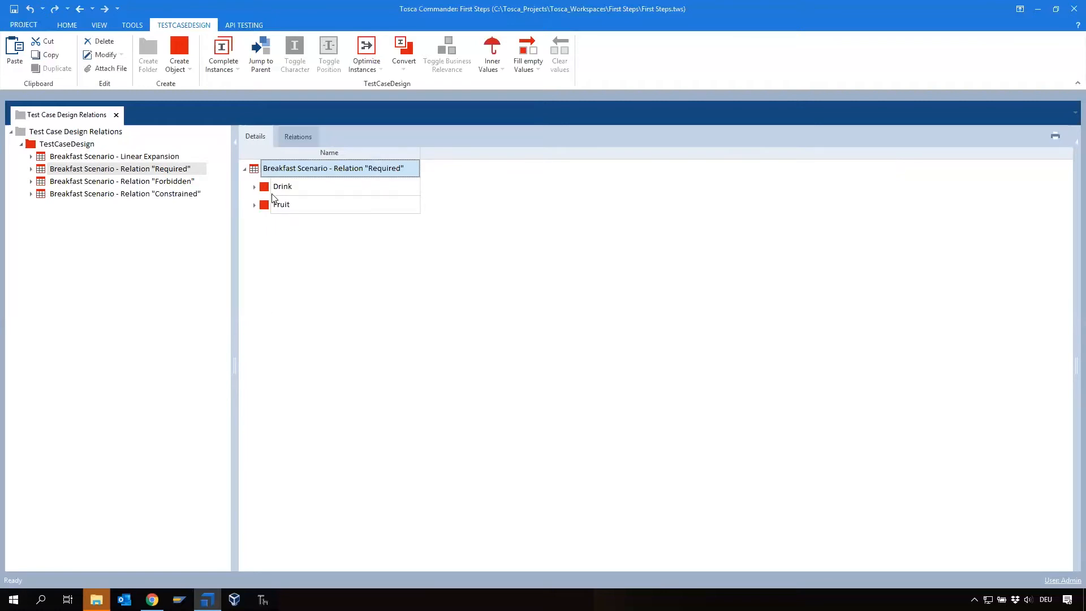
click(300, 138)
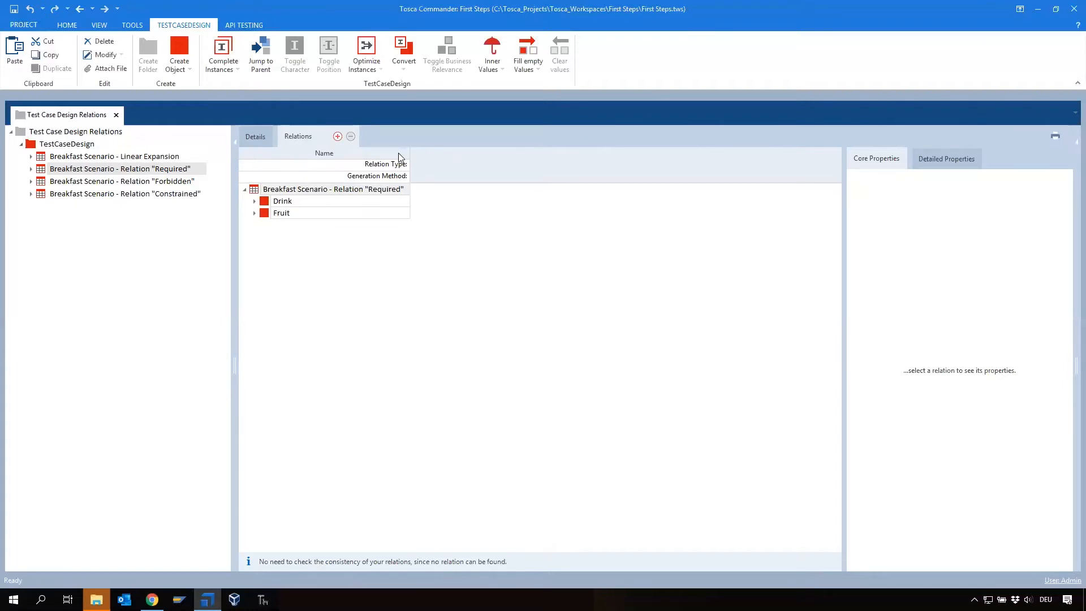
click(339, 138)
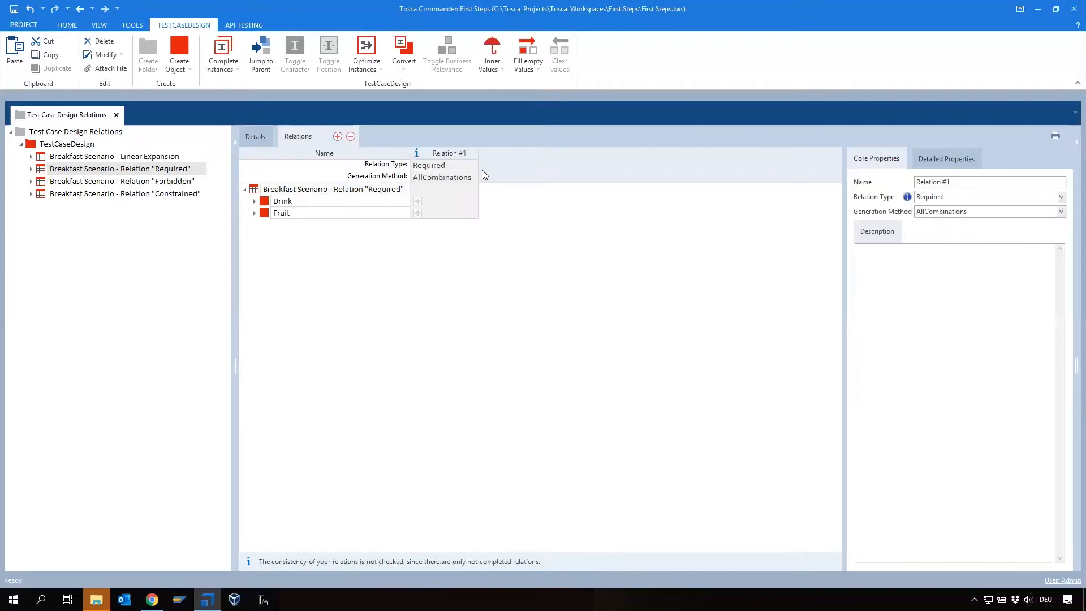
click(467, 167)
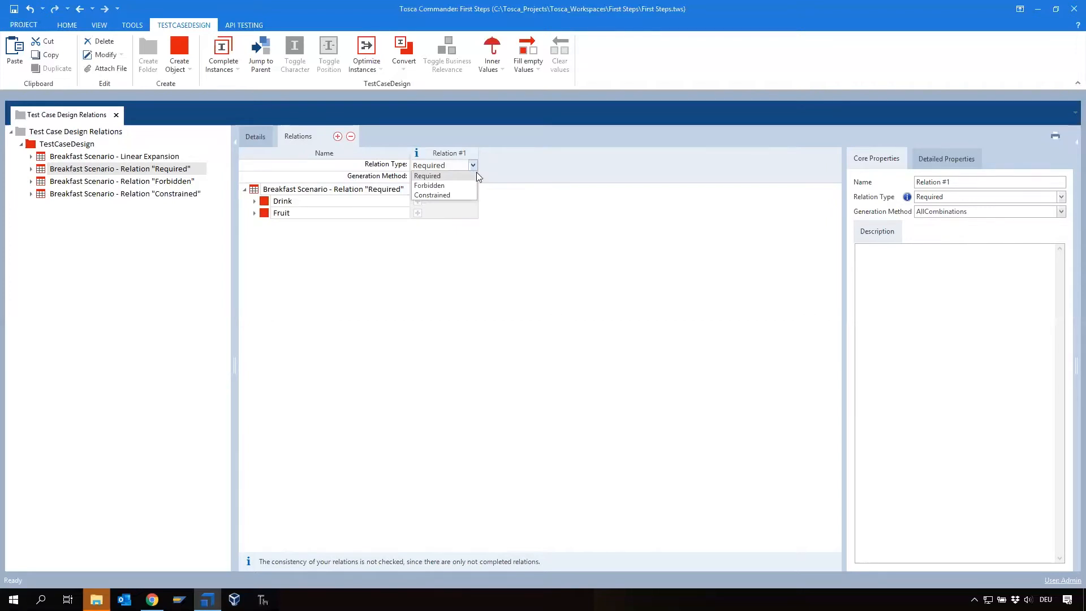
click(472, 177)
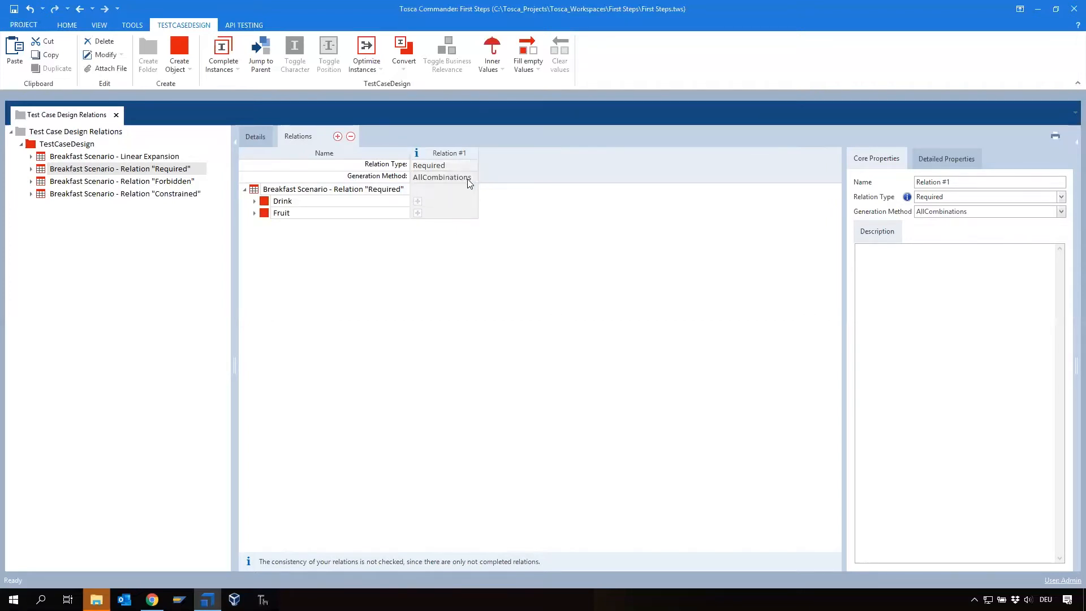
Include the Drink instance Milk and the Fruit instance Banana in the Required relation
click(255, 201)
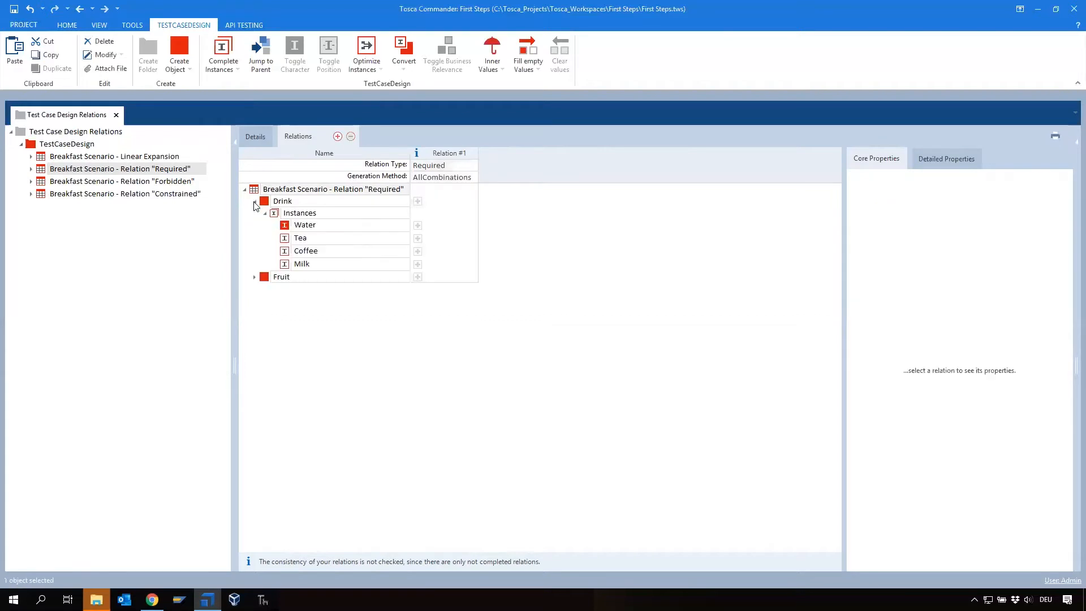
click(254, 278)
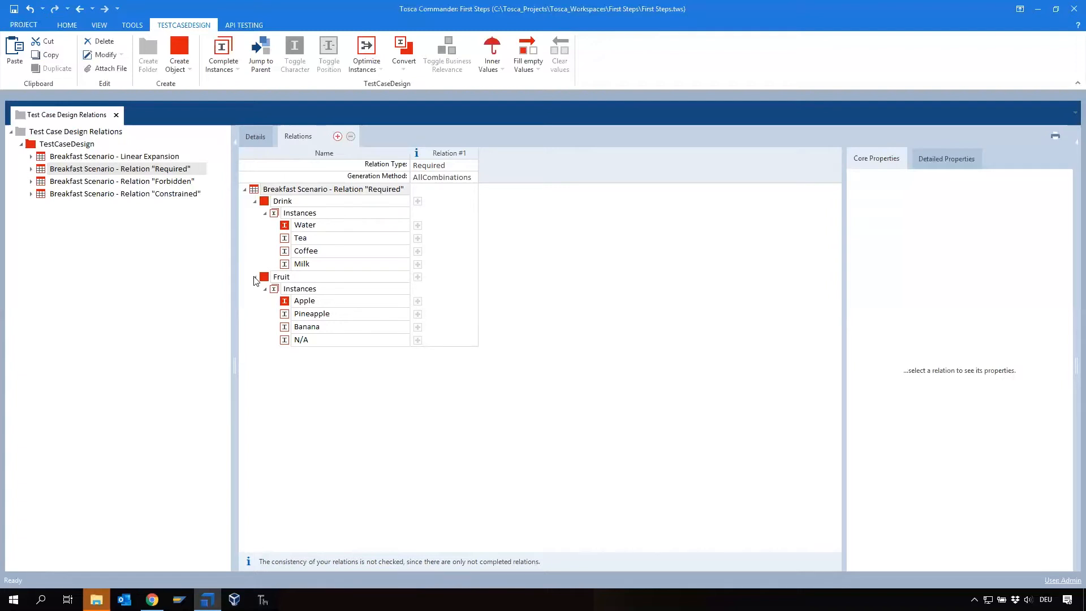
click(418, 266)
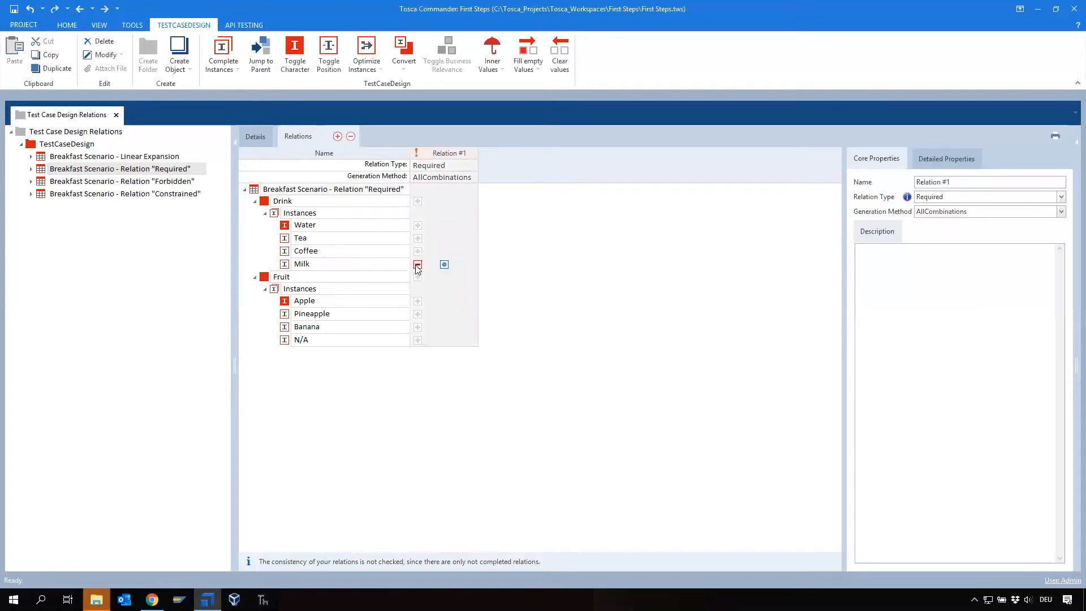
click(418, 328)
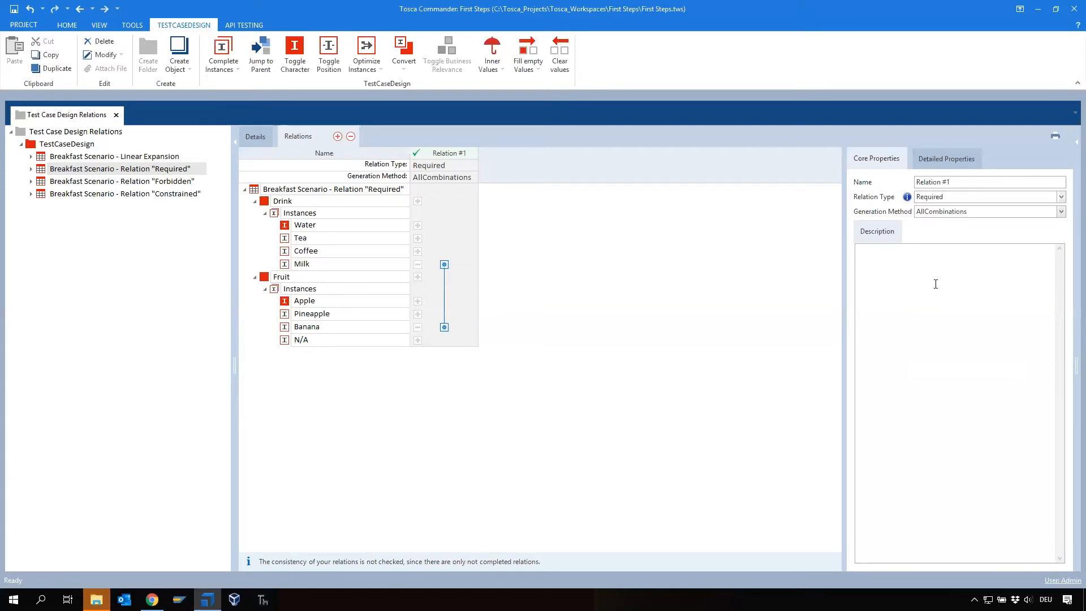
Generate instances for the Relation "Required" sheet using Linear expansion [Relations]
click(269, 142)
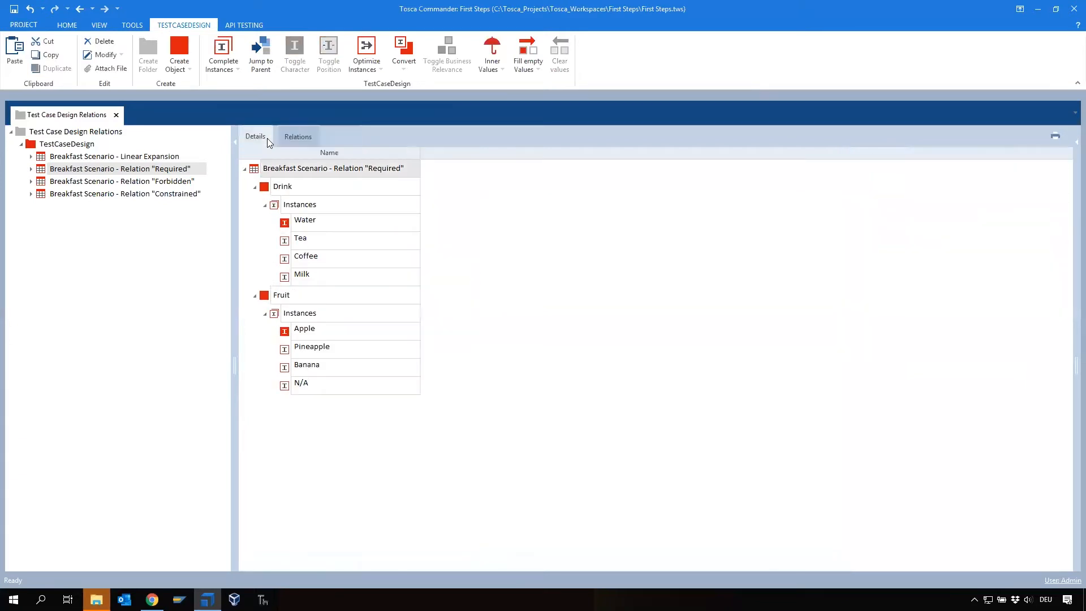
right_click(255, 171)
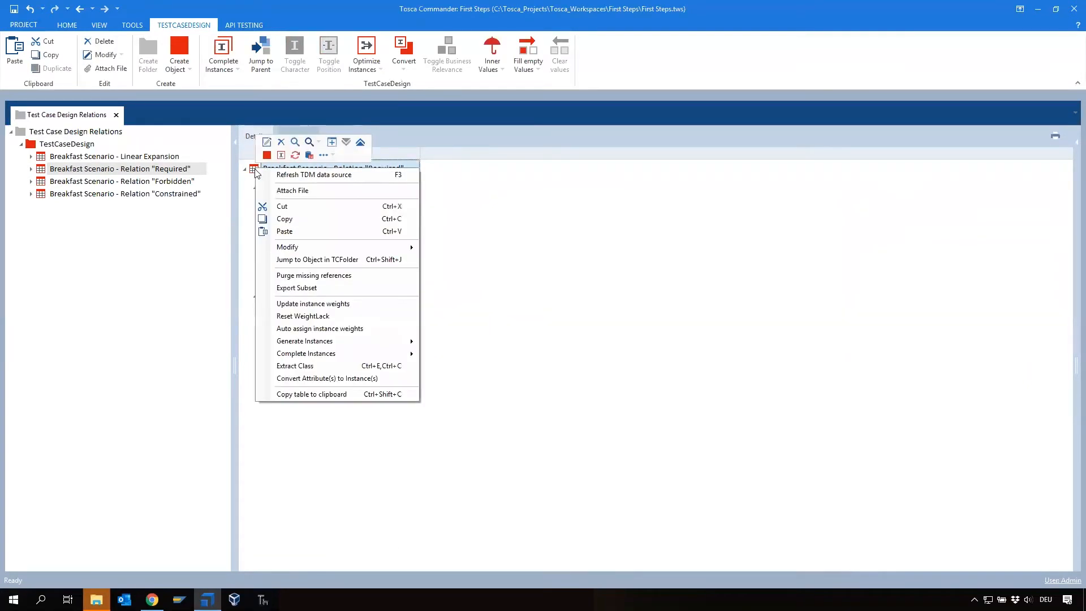
mouse_move(399, 342)
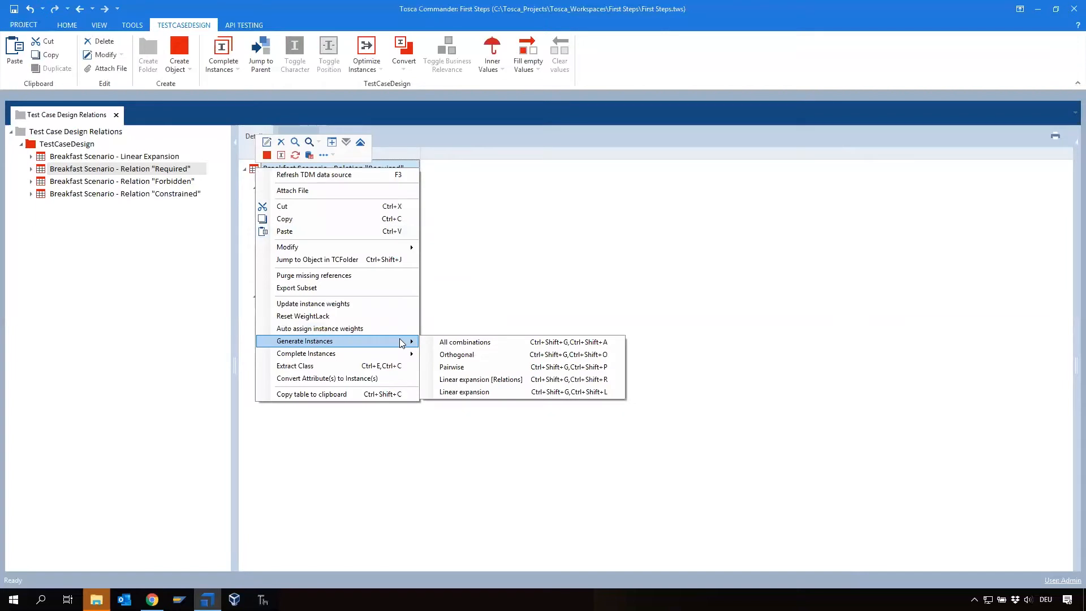
click(509, 382)
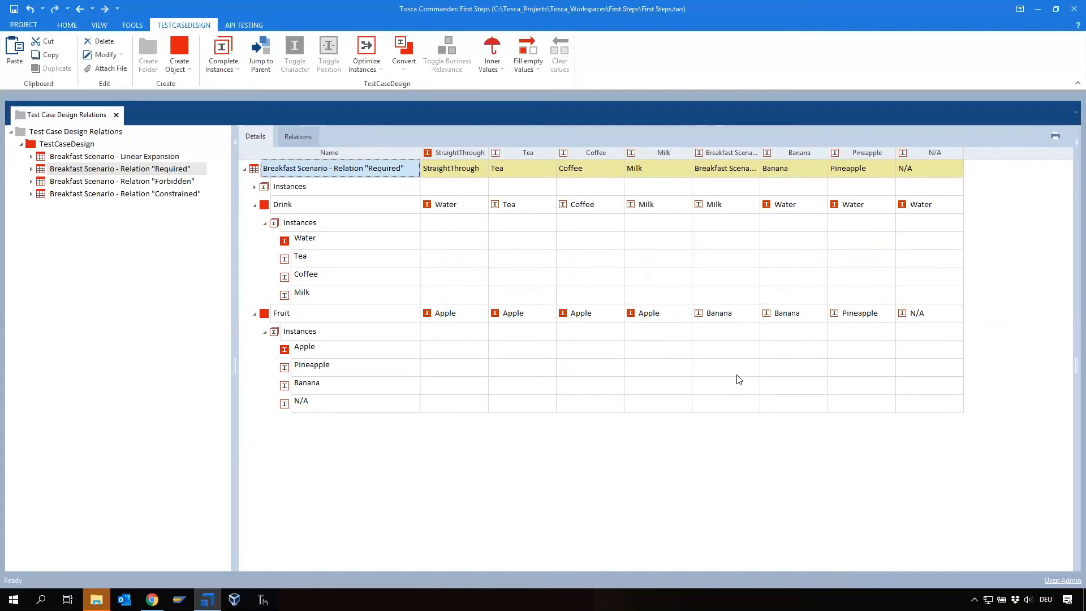
Rename the generated instance that combines Milk and Banana as "Banana Milk"
click(748, 203)
click(750, 313)
click(743, 166)
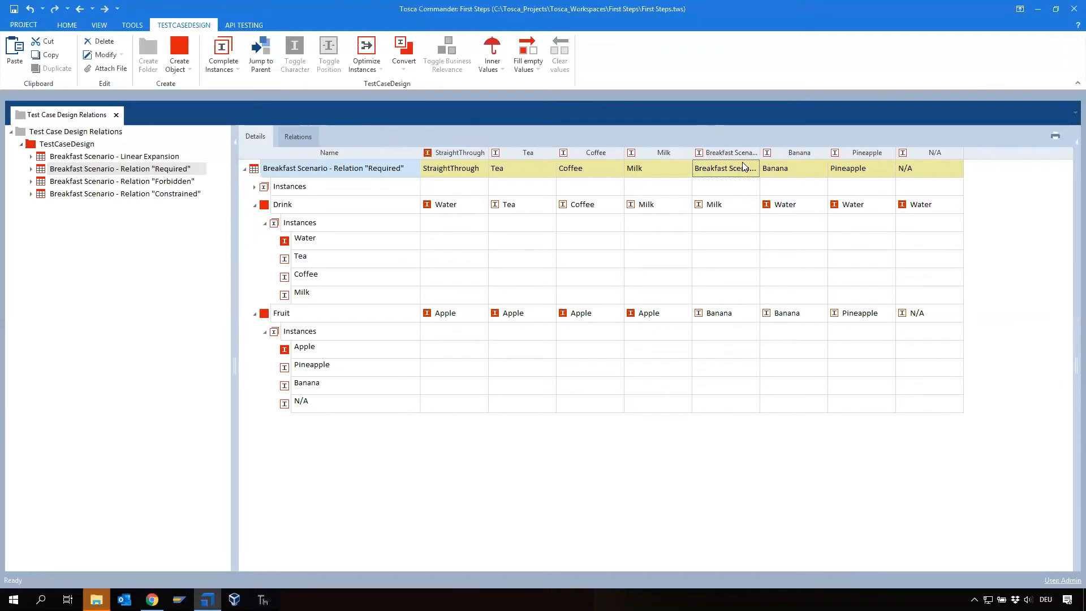
click(743, 166)
text(Banana Milk)
key(Return)
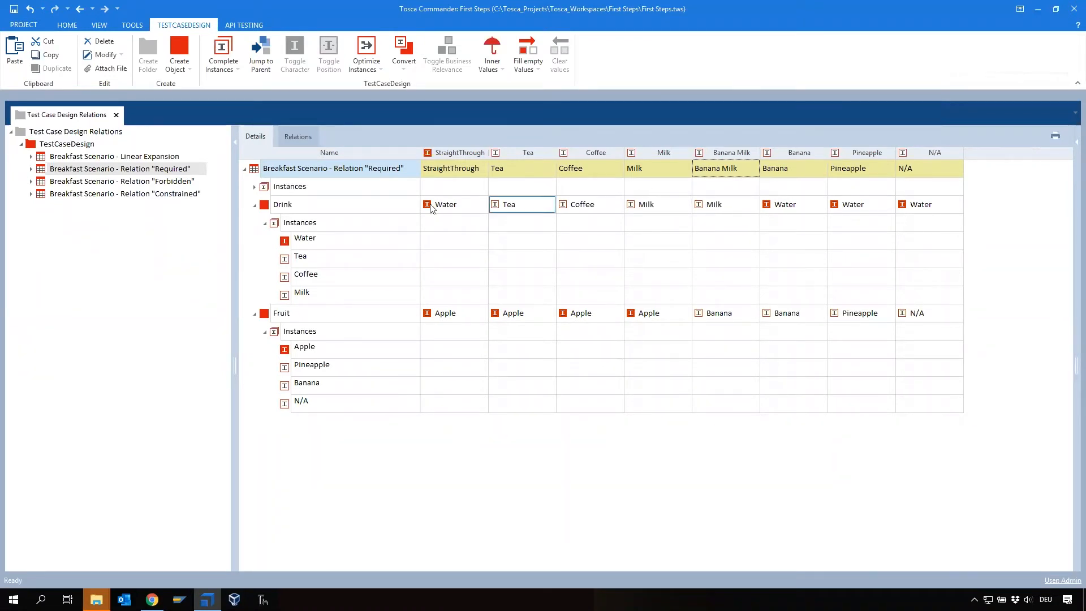
Add a relation to the Breakfast Scenario - Relation "Forbidden" sheet and set its relation type to Forbidden
click(41, 185)
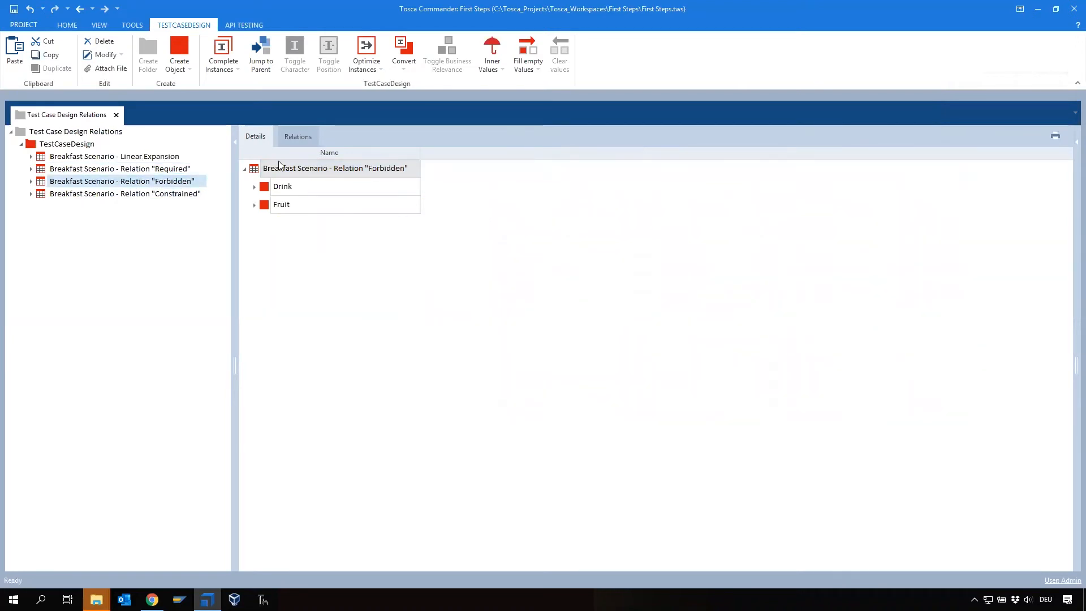
click(297, 138)
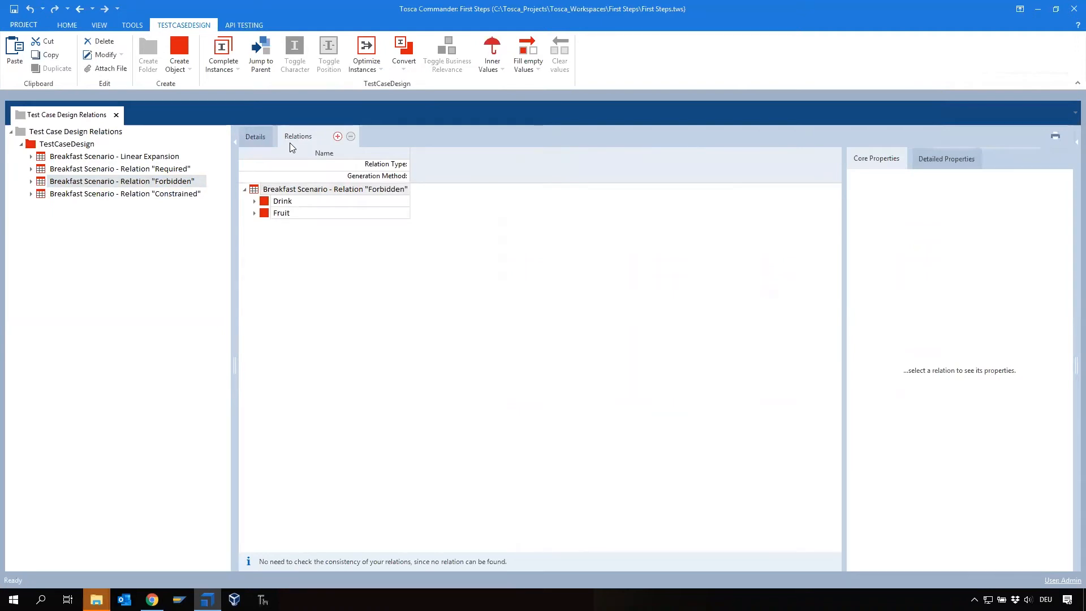
click(337, 137)
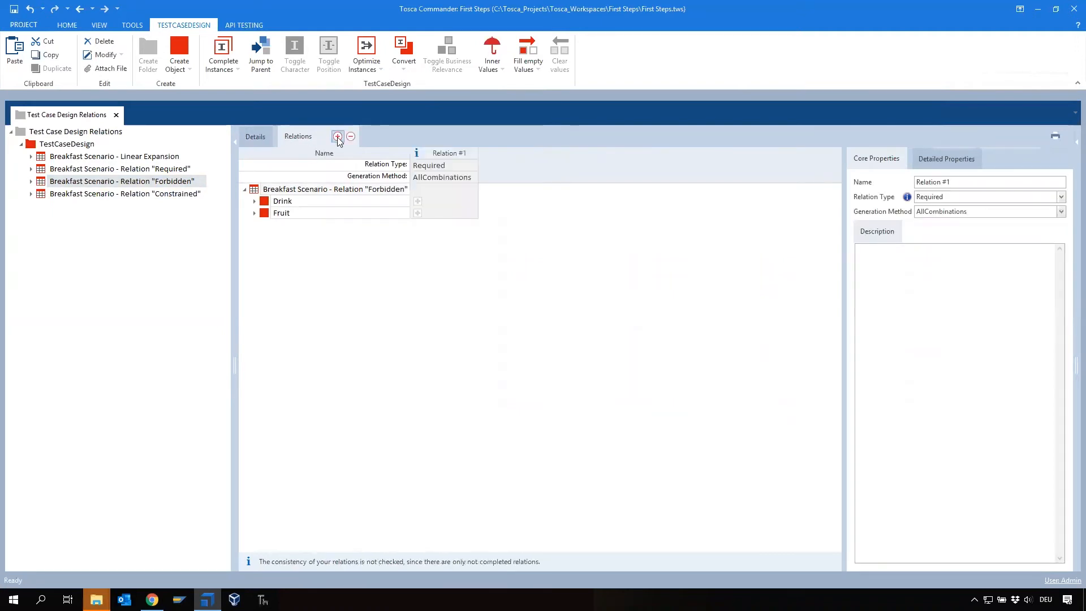
click(469, 164)
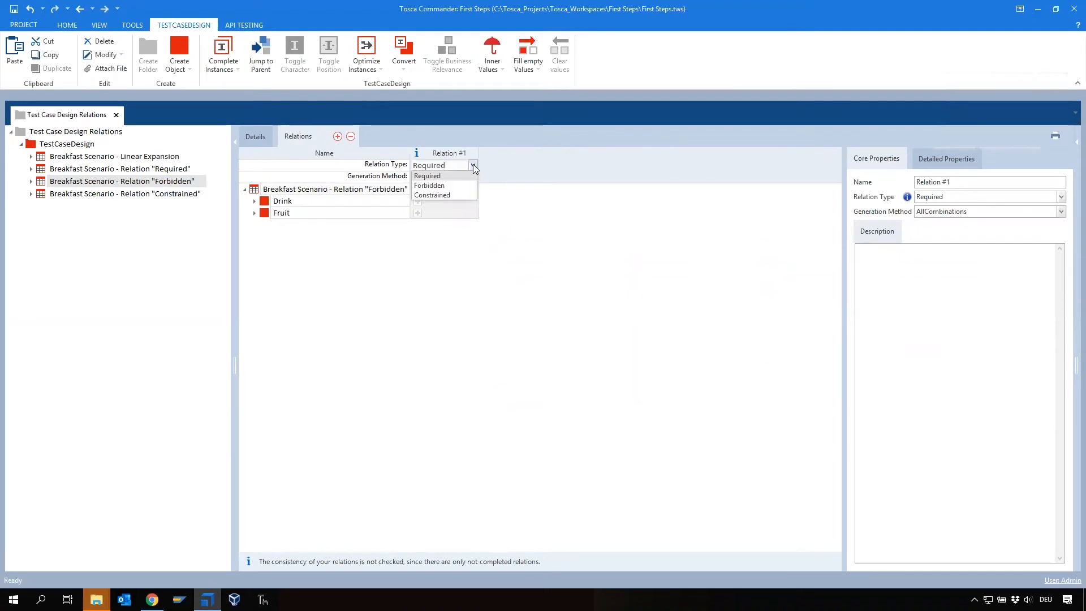
click(463, 185)
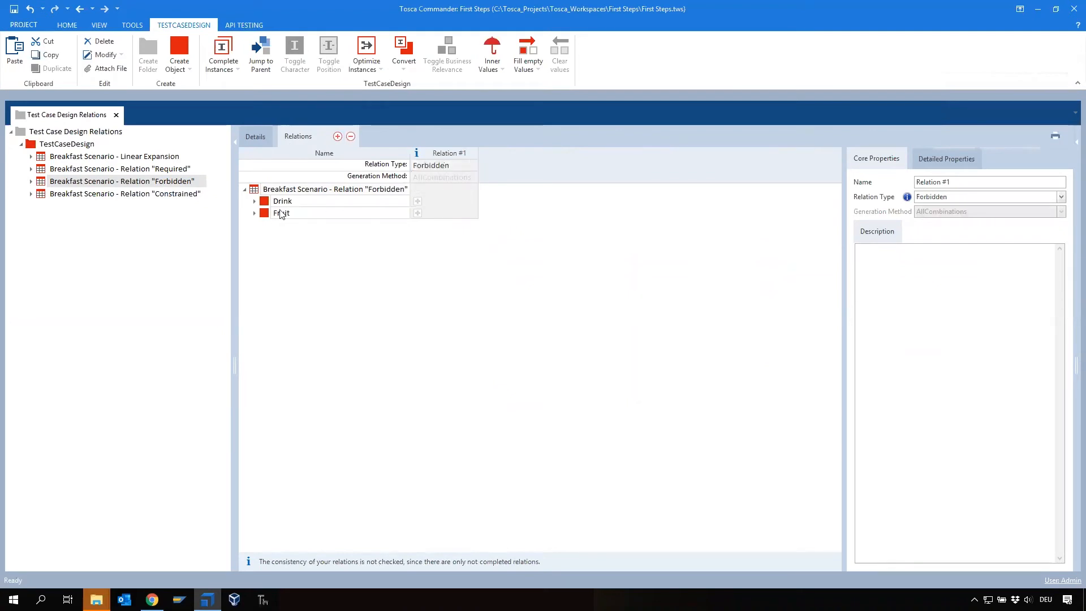
Include the Fruit instance Apple and the Drink instances Coffee and Milk in the Forbidden relation
click(254, 202)
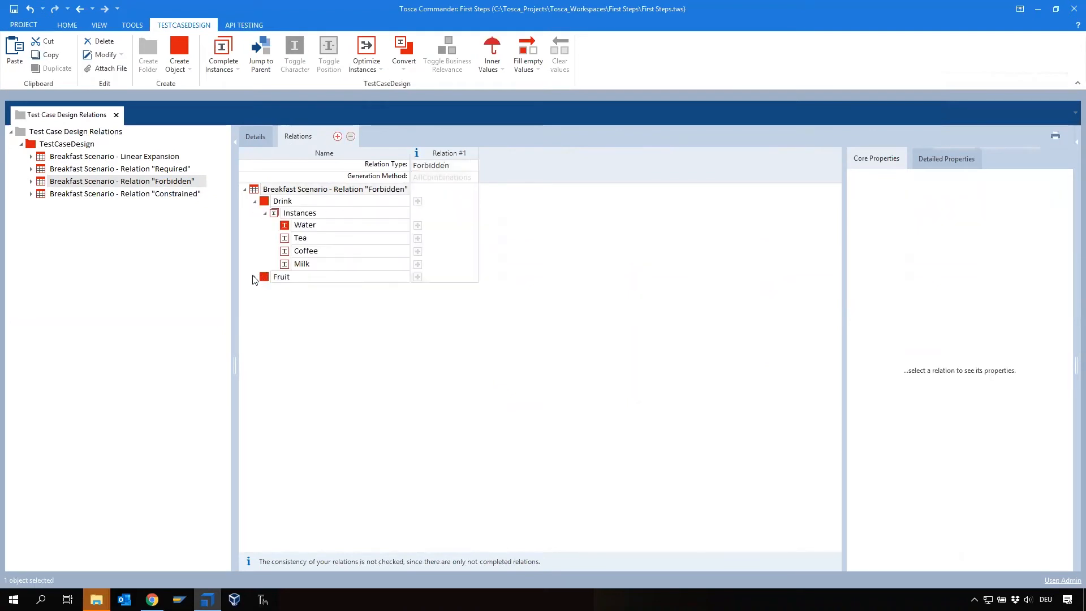
click(254, 277)
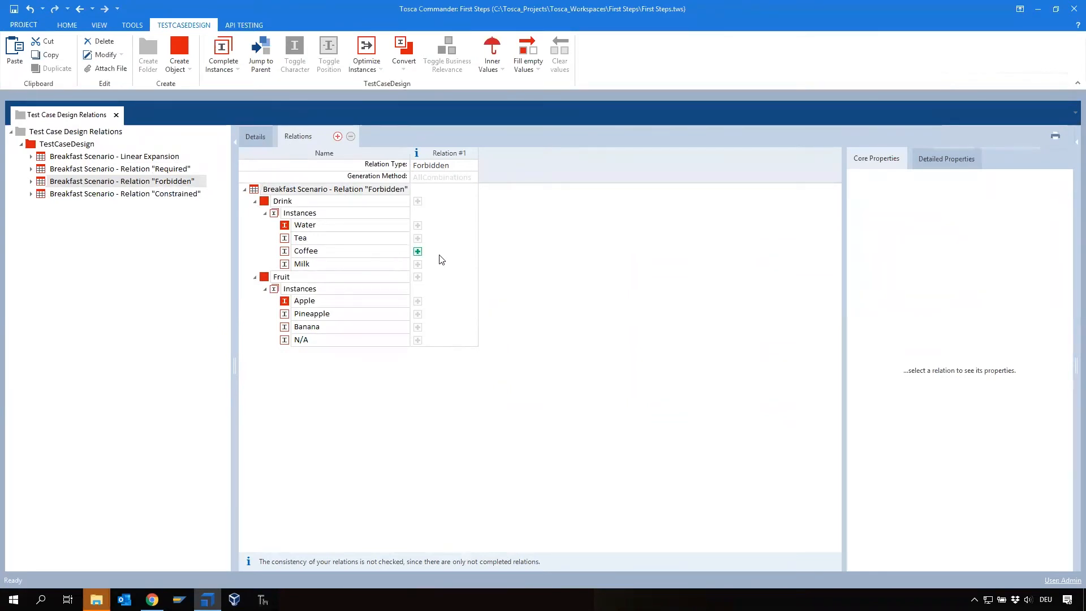
click(418, 302)
click(418, 301)
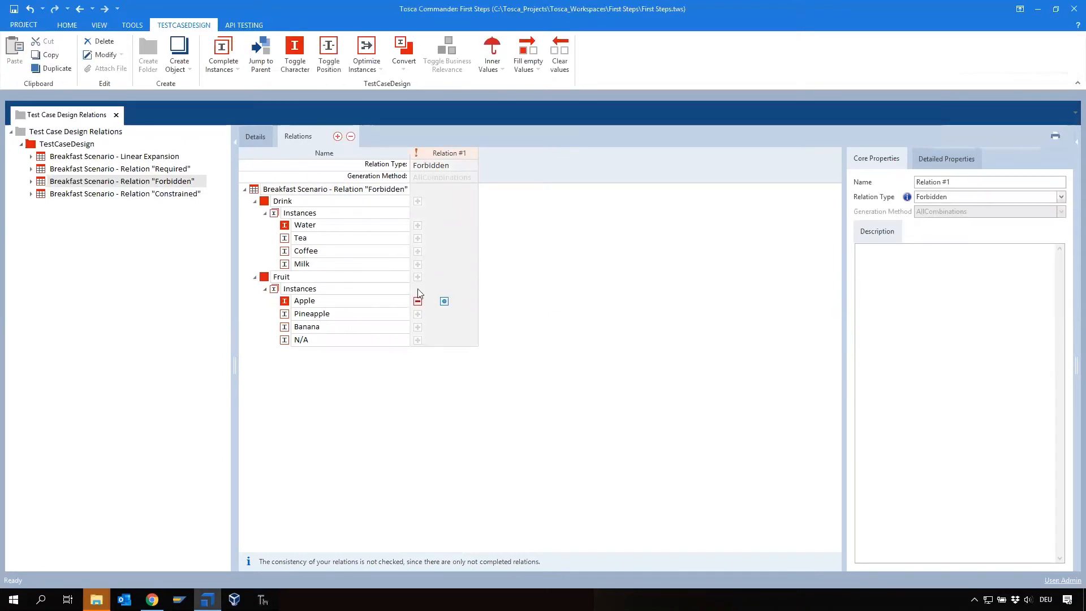
click(418, 252)
click(418, 265)
Generate instances for the Relation "Forbidden" sheet using Linear expansion [Relations]
click(266, 144)
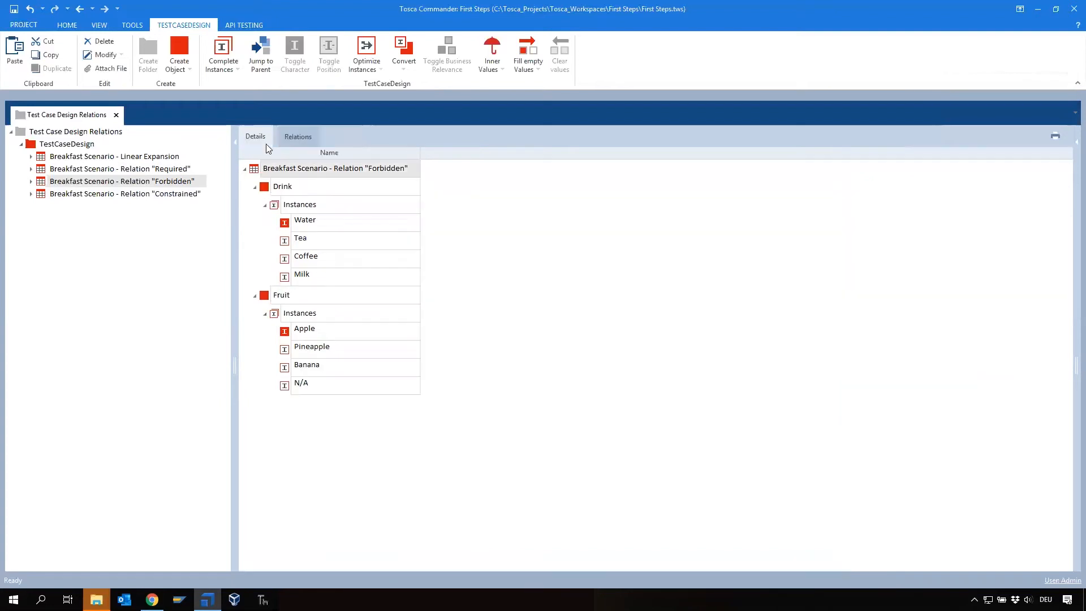
right_click(258, 171)
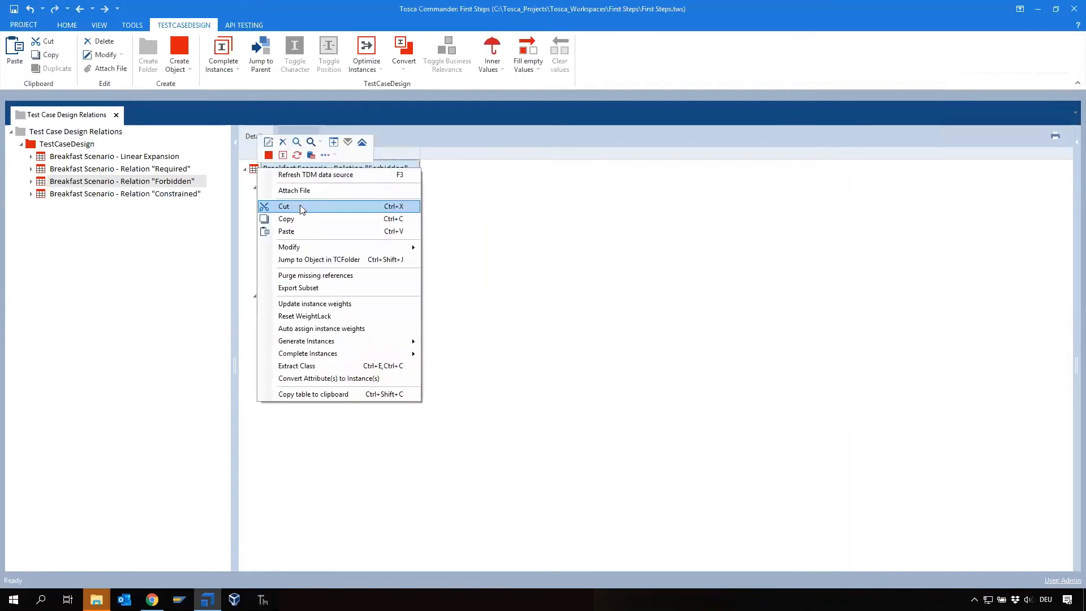
mouse_move(420, 343)
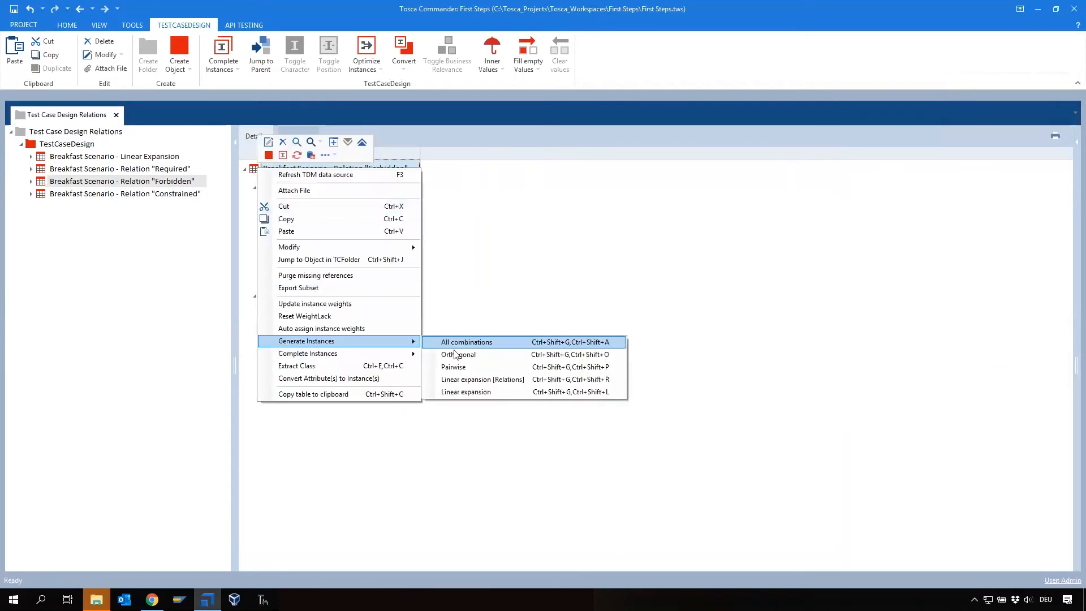
click(482, 380)
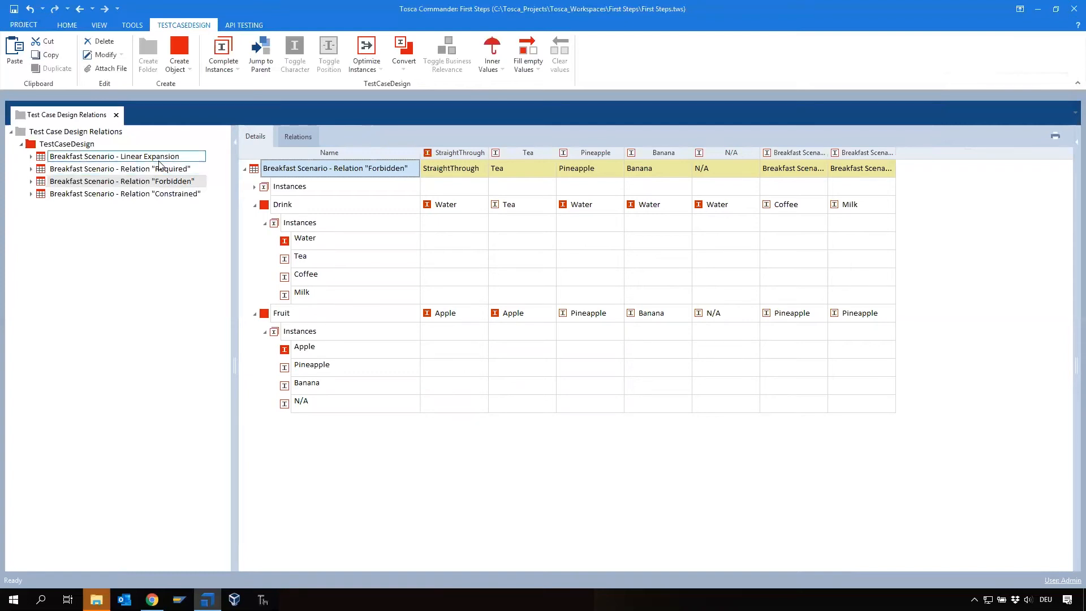
Compare the generated instances of the Relation "Forbidden" sheet with those of the Linear Expansion sheet
click(170, 181)
click(465, 202)
click(161, 157)
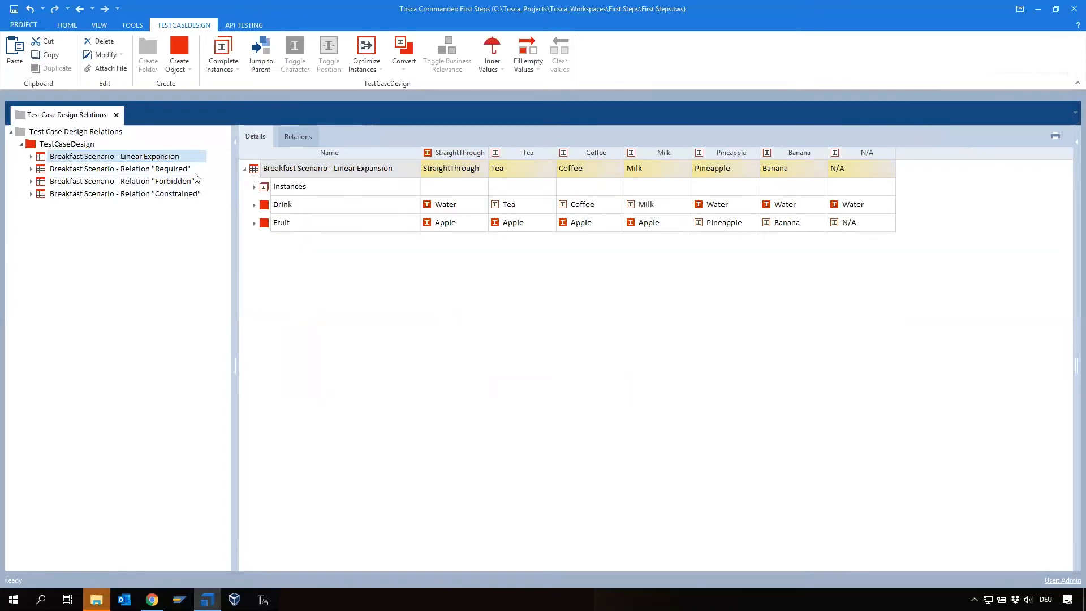
click(177, 181)
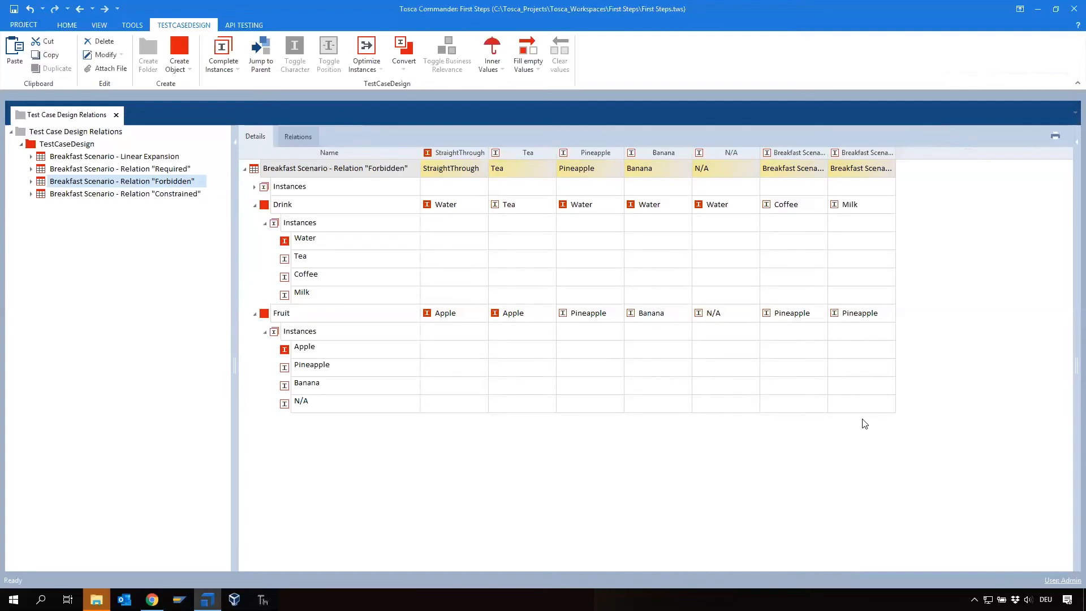
Add a relation to the Breakfast Scenario - Relation "Constrained" sheet and set its relation type to Constrained
click(850, 204)
click(52, 195)
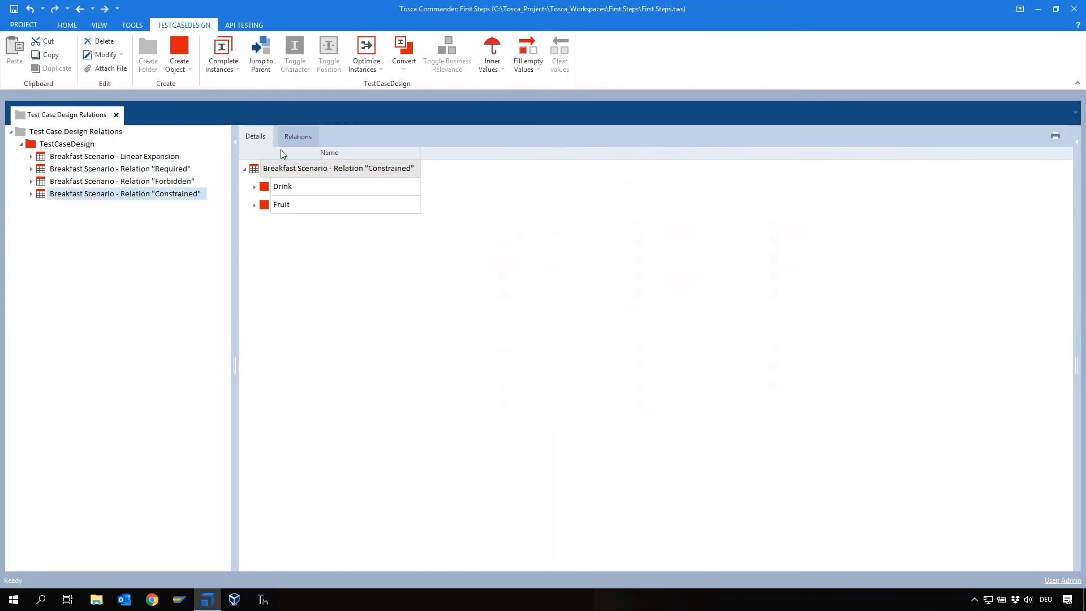
click(300, 139)
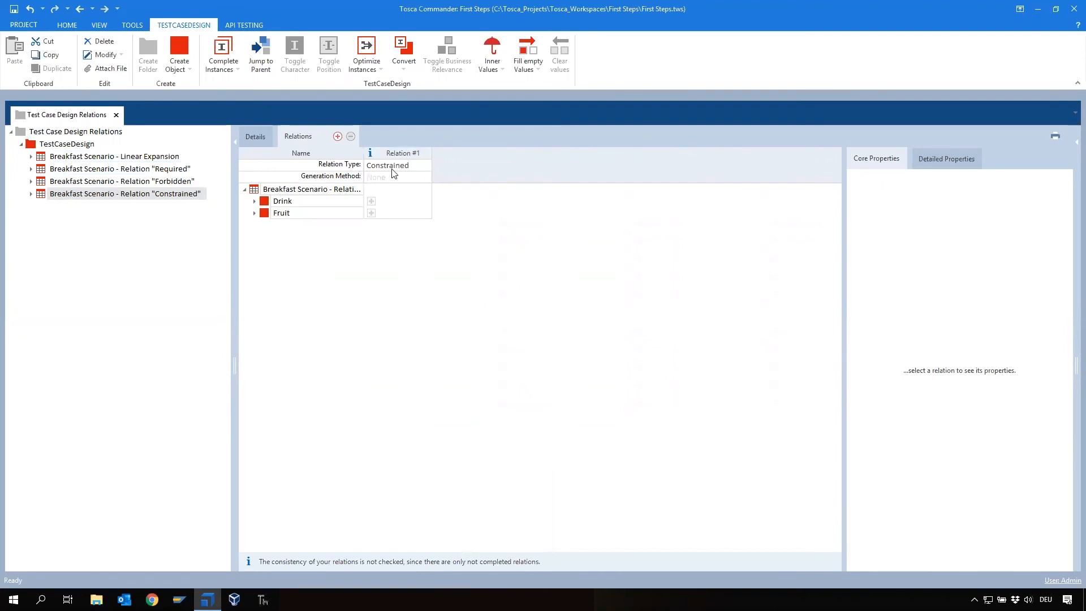
click(415, 166)
click(415, 165)
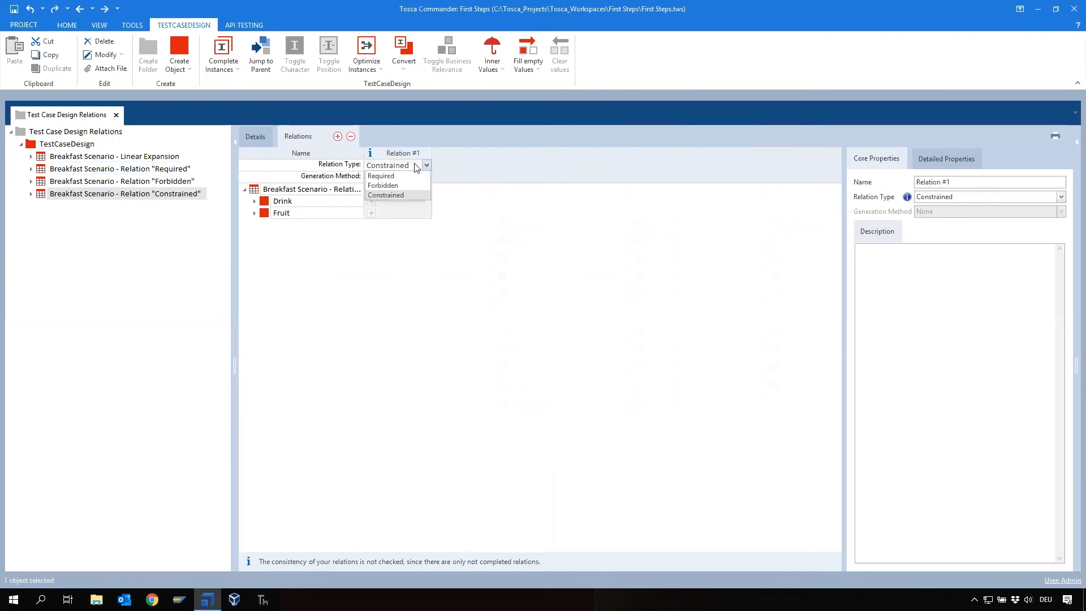
click(418, 195)
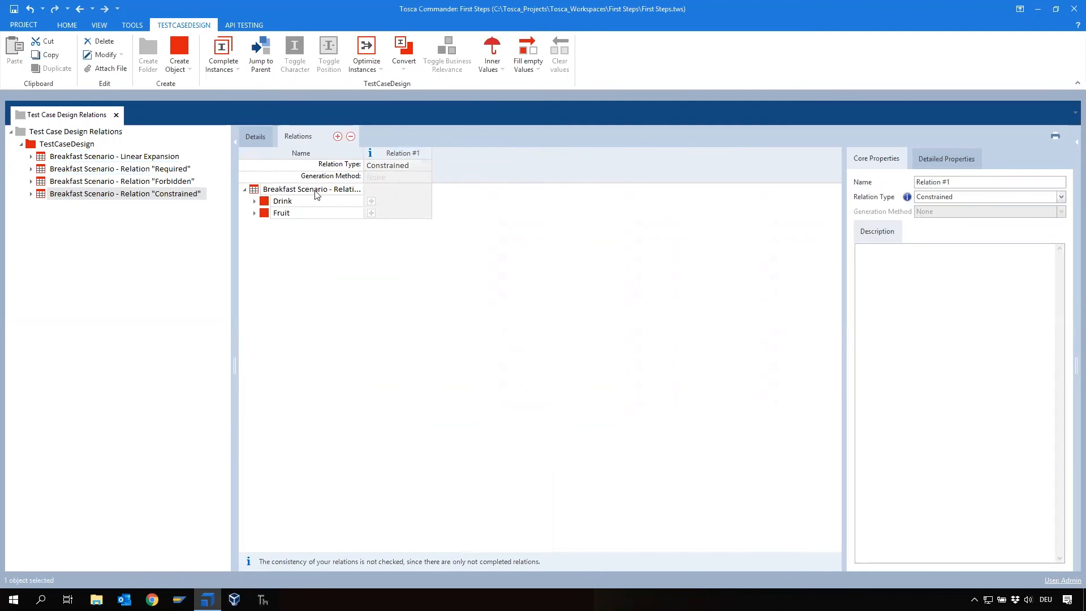
Include the Drink instance Water and the Fruit instance Pineapple in the Constrained relation
click(255, 203)
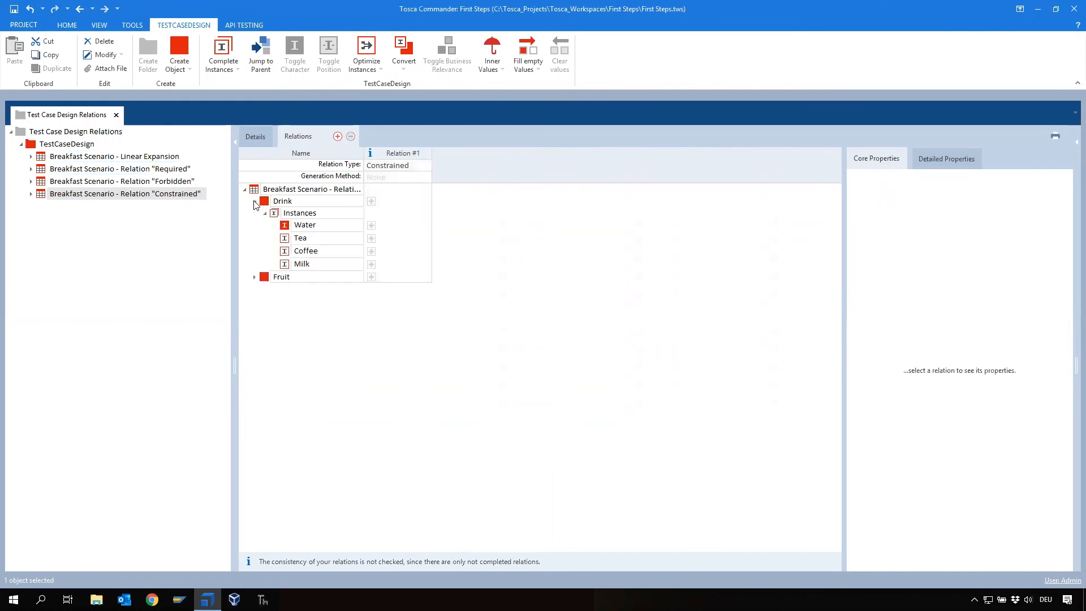
click(255, 279)
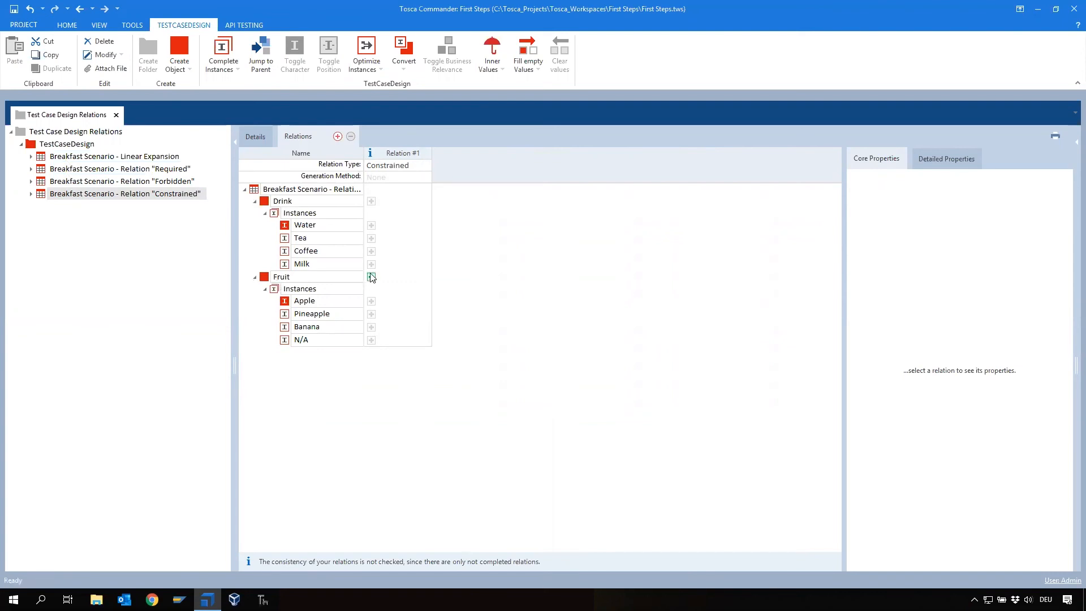
click(371, 225)
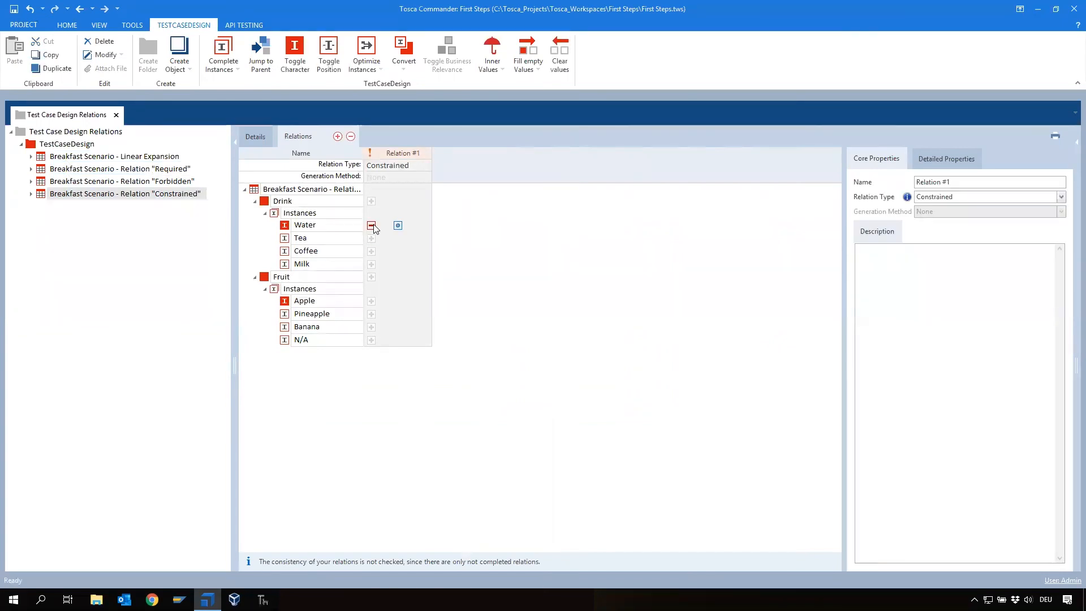
click(372, 314)
Generate instances for the Relation "Constrained" sheet using Linear expansion [Relations] and review the resulting Drink and Fruit combinations
click(264, 138)
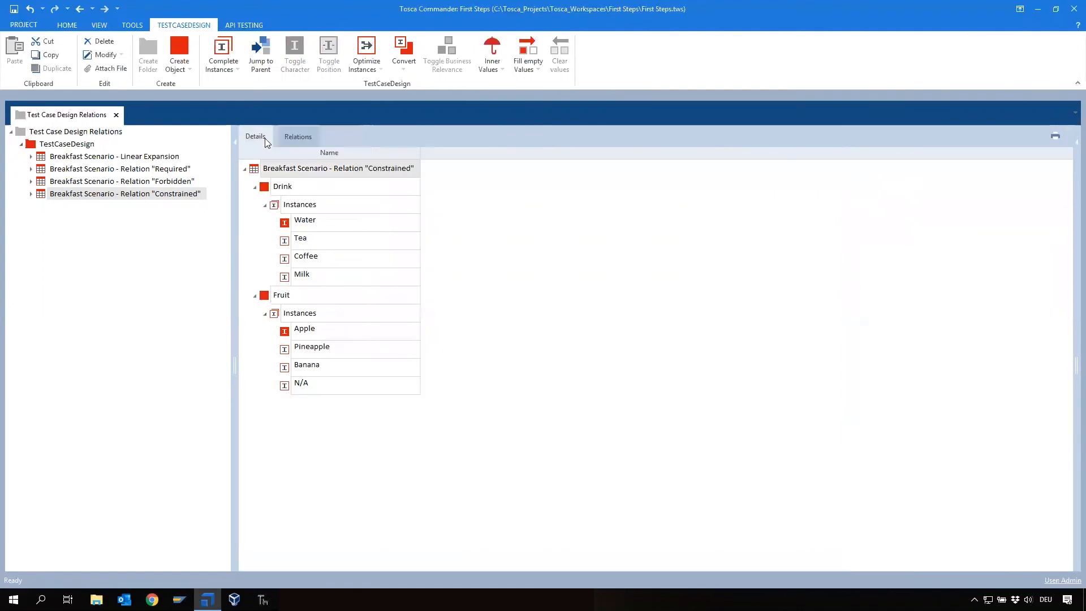
right_click(256, 173)
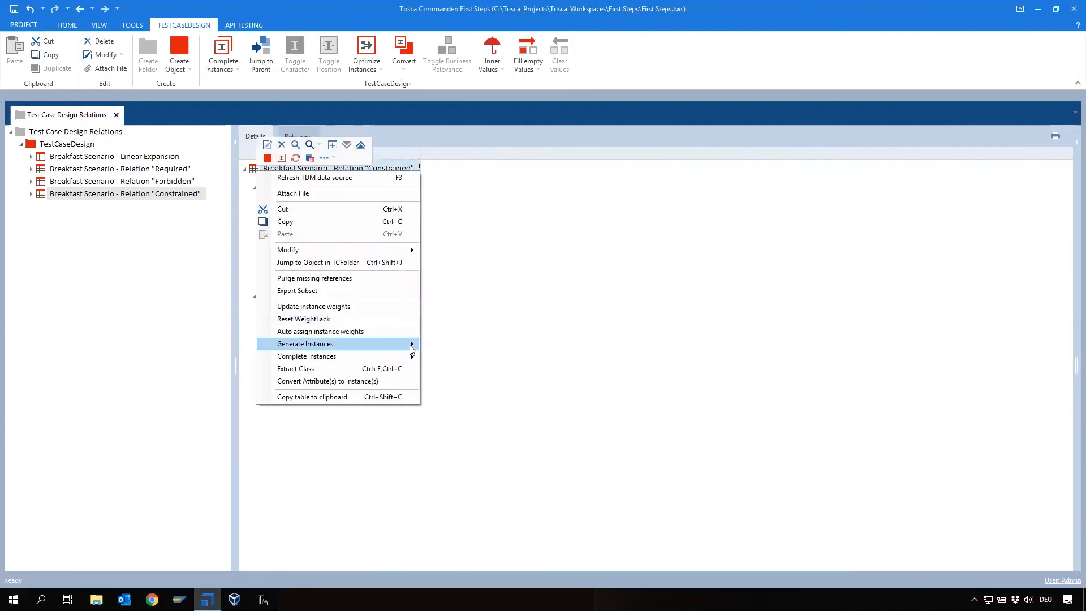
mouse_move(410, 345)
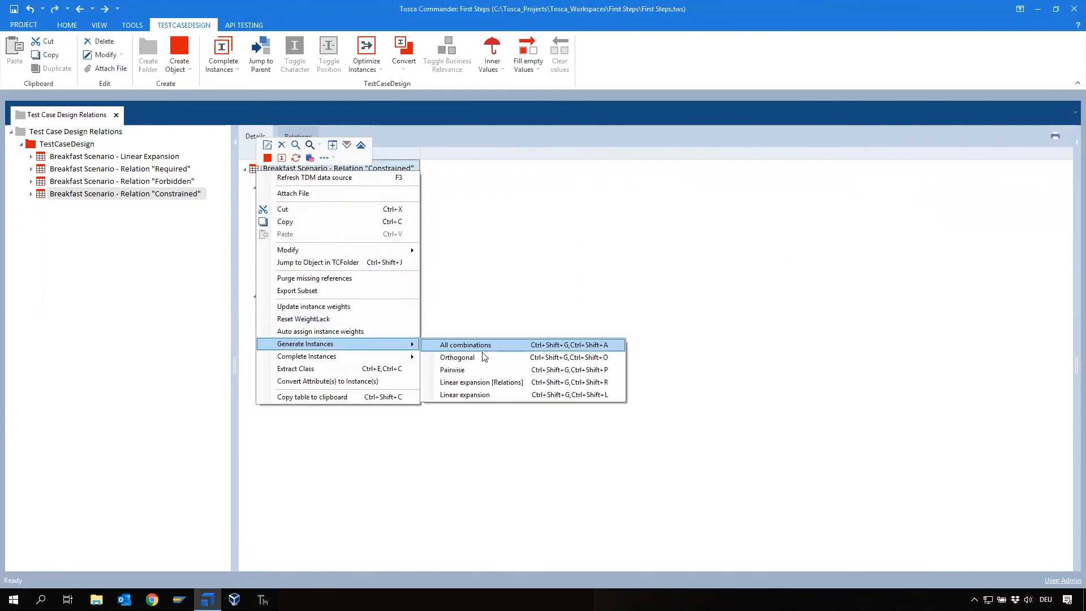
click(497, 388)
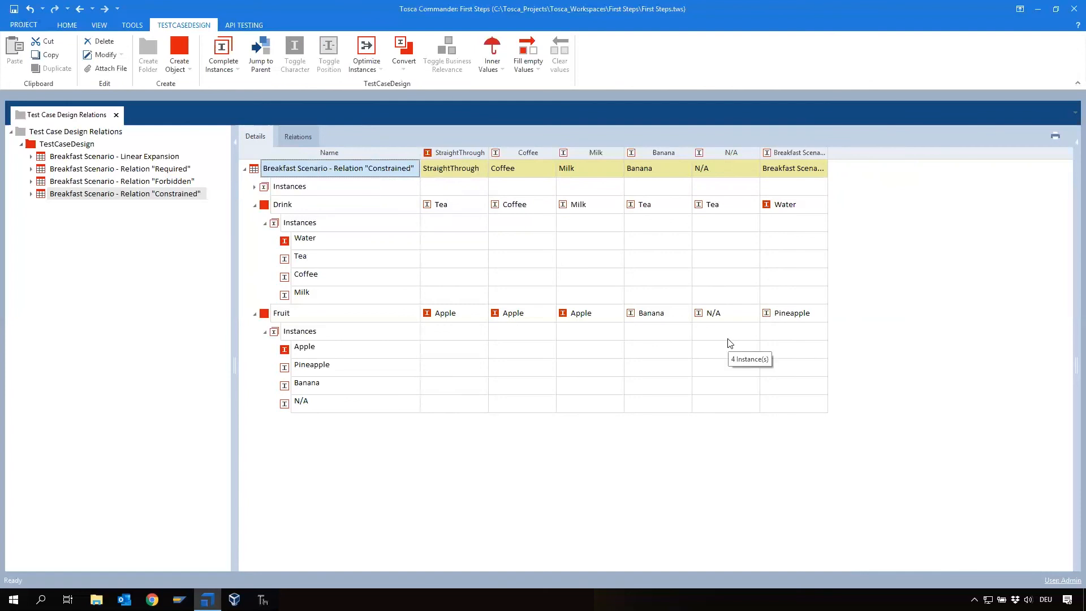
click(731, 317)
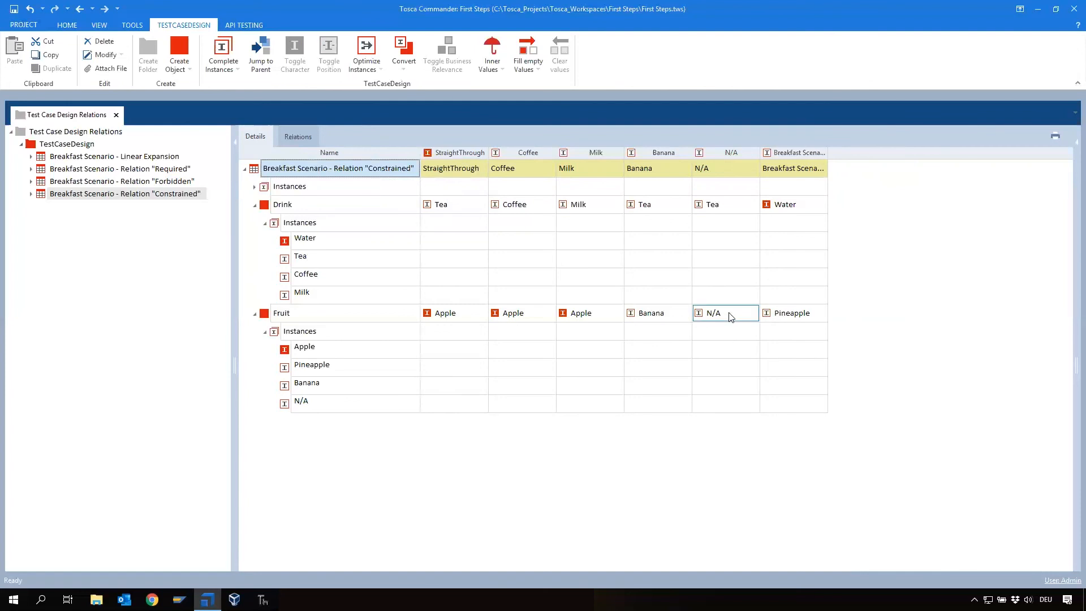